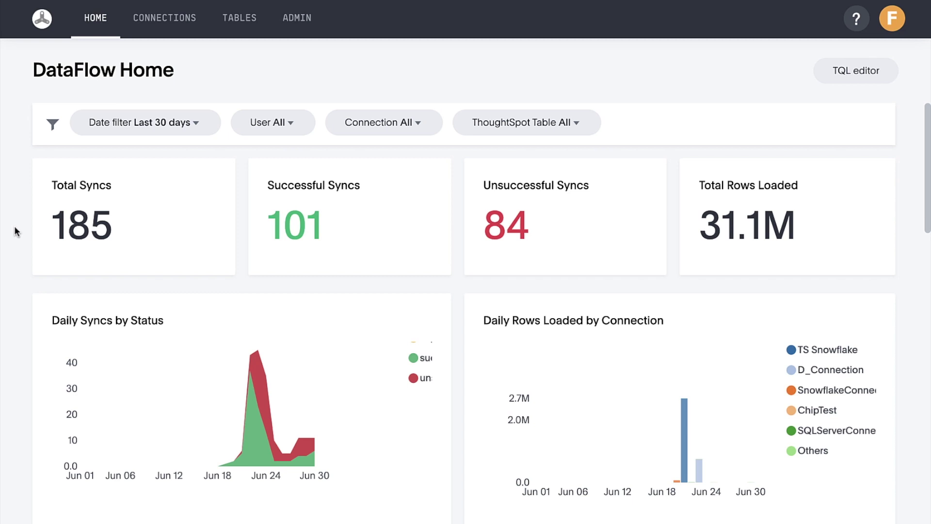
pyautogui.scroll(-1, 14, 231)
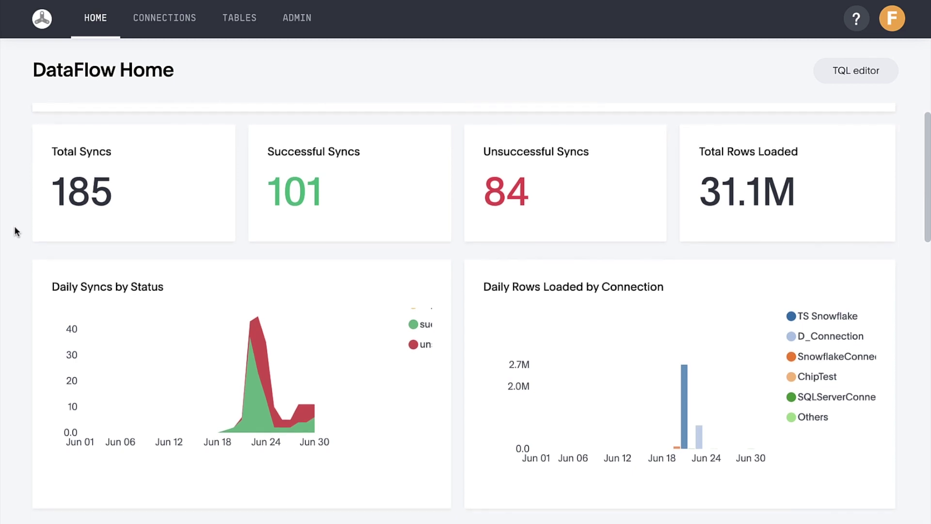
pyautogui.scroll(-1, 14, 231)
pyautogui.scroll(-3, 14, 231)
pyautogui.scroll(-3, 14, 226)
pyautogui.scroll(-2, 15, 227)
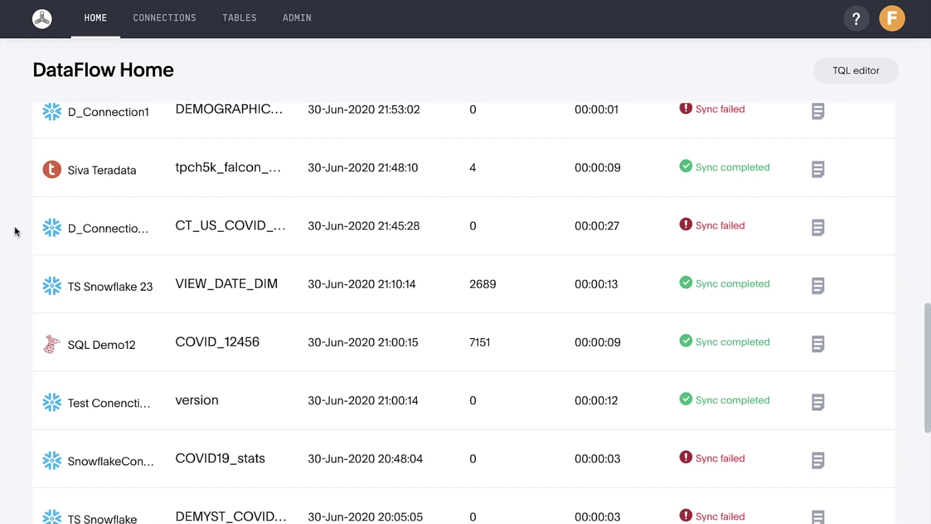
# Step: Go from the DataFlow home dashboard to the Connections list
pyautogui.click(163, 20)
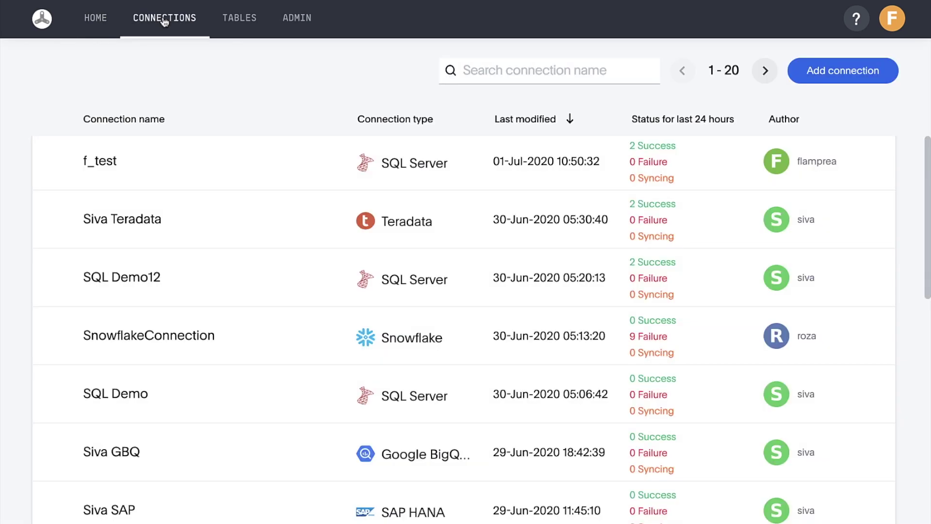
# Step: Add a new connection named 'Retail Apparel Data' with connection type SQL Server
pyautogui.click(792, 71)
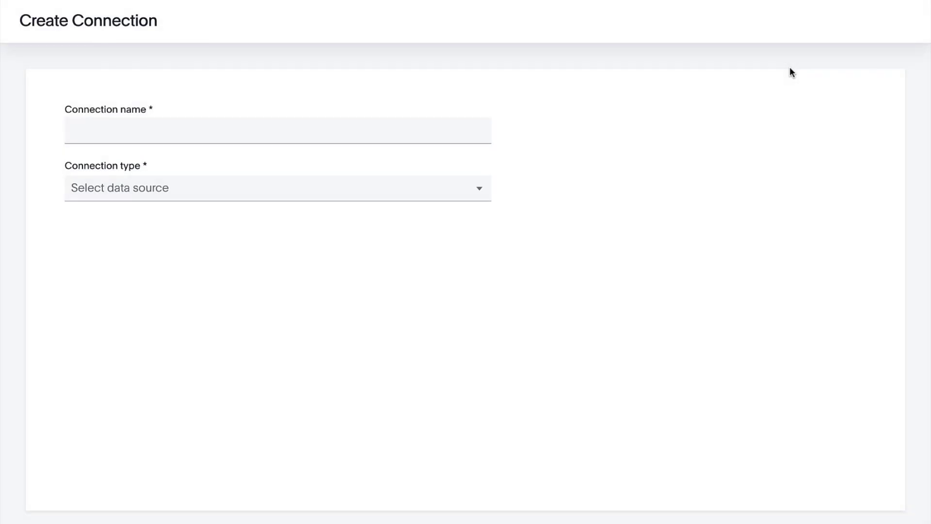
pyautogui.click(472, 130)
pyautogui.write('Retail Apparel Data')
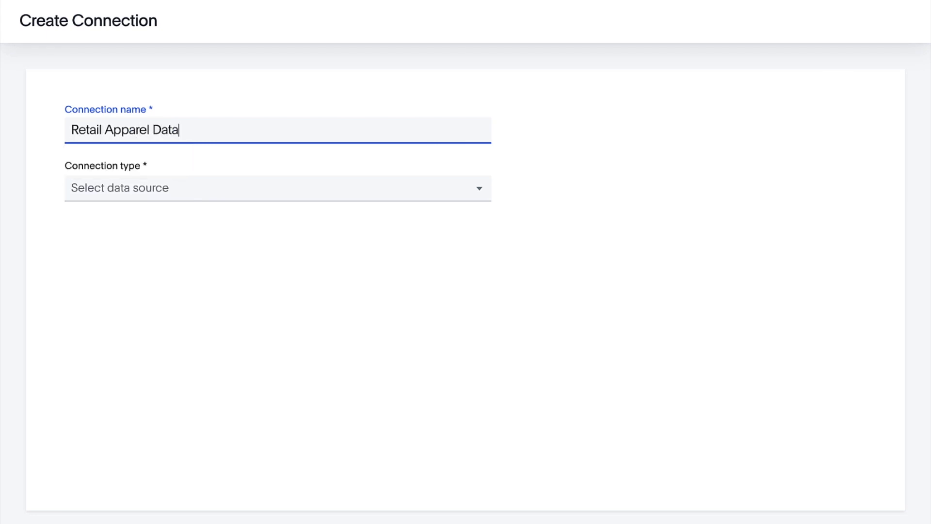
pyautogui.click(479, 191)
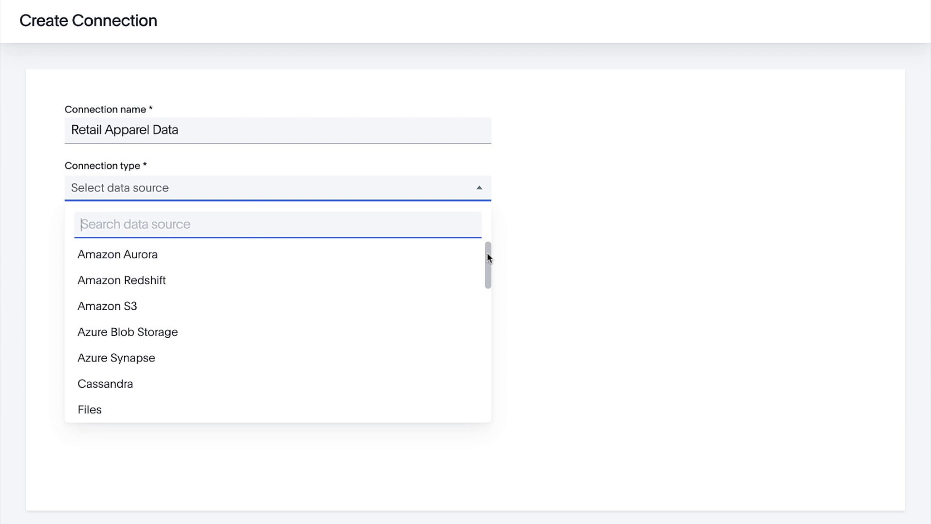
pyautogui.moveTo(486, 255); pyautogui.dragTo(494, 382)
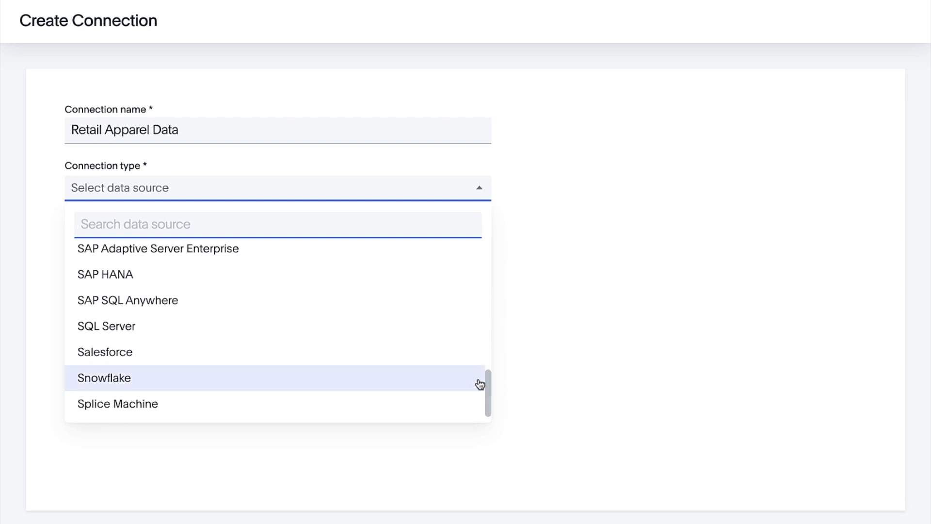
pyautogui.click(395, 326)
# Step: Enter the SQL Server host, user and password, then create the connection
pyautogui.click(370, 258)
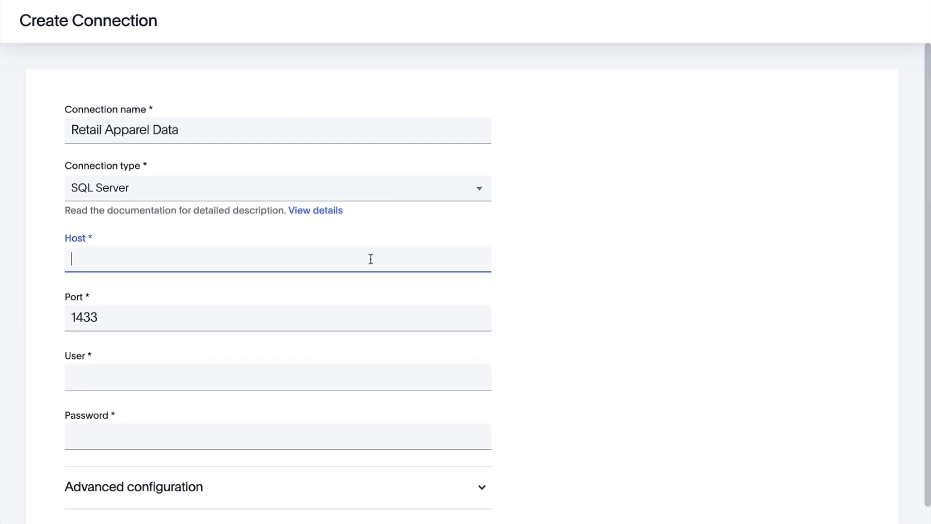
pyautogui.write('172.31.12.229')
pyautogui.press('Tab')
pyautogui.press('Tab')
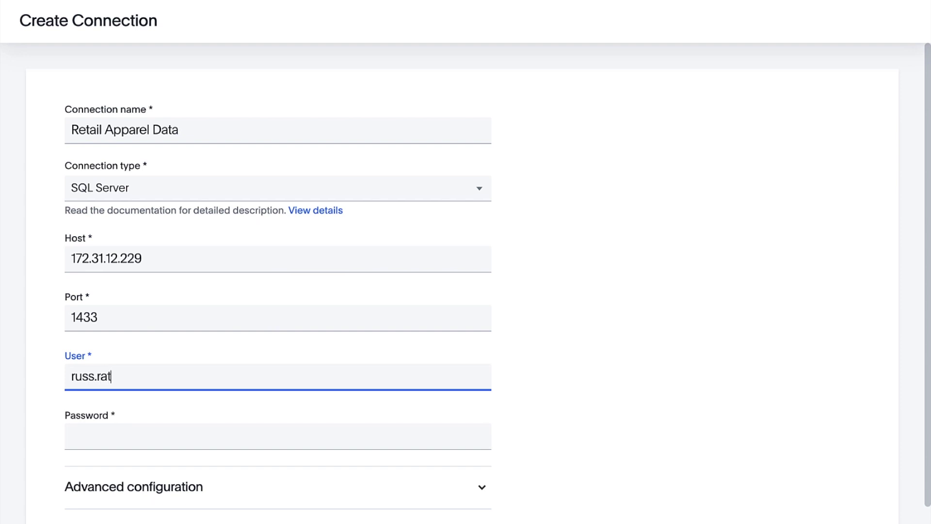
pyautogui.press('Tab')
pyautogui.write('******')
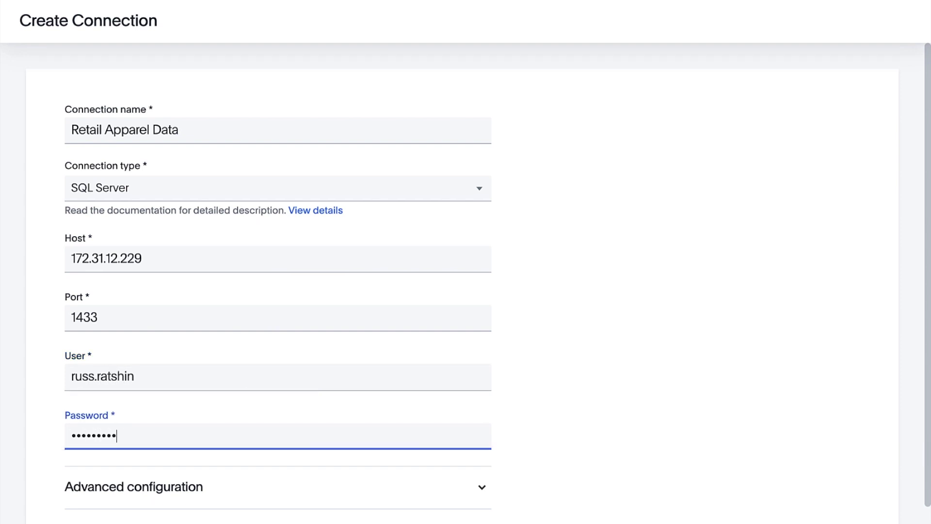
pyautogui.write('**')
pyautogui.scroll(-2, 540, 281)
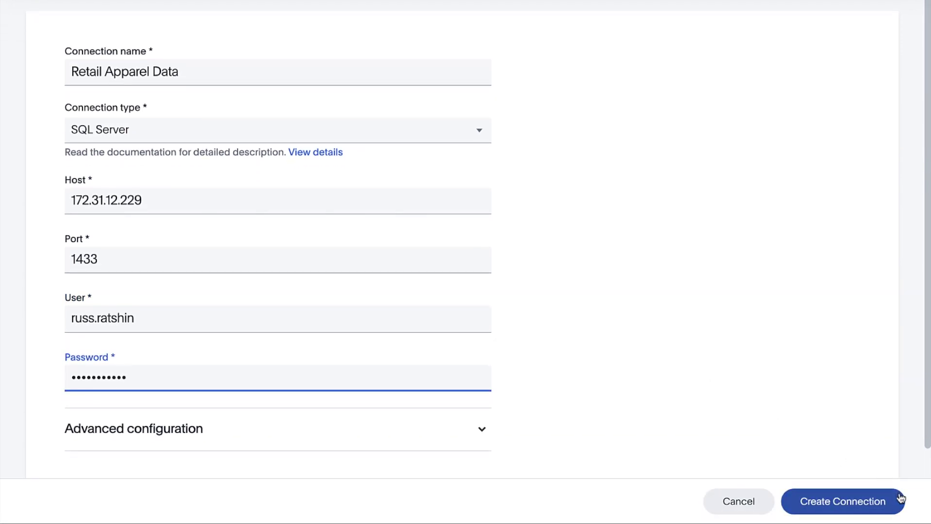
pyautogui.click(899, 499)
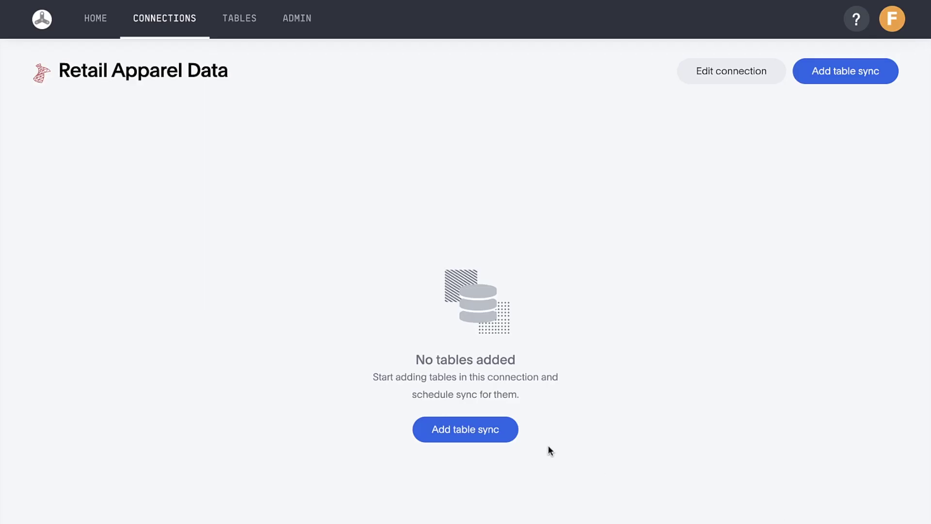
# Step: Select the dim_retapp_products table from the retaildemo dbo schema for syncing
pyautogui.click(515, 435)
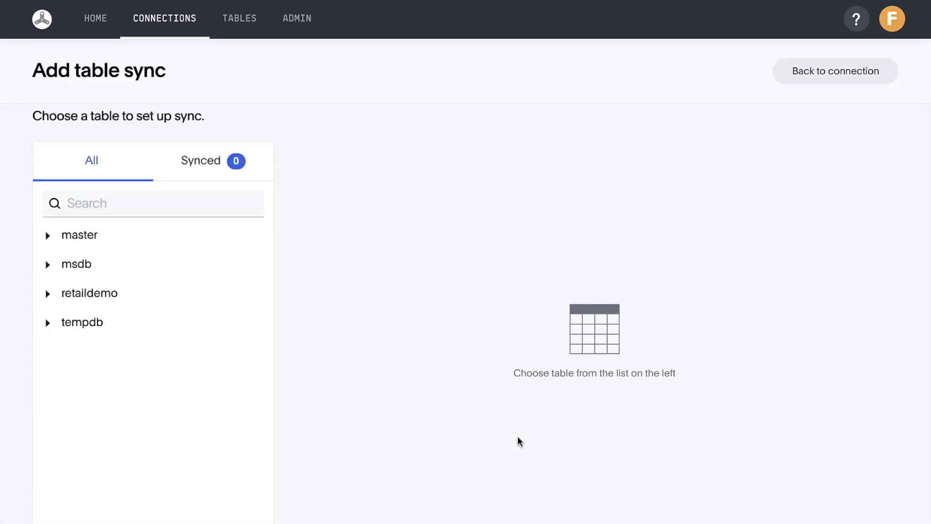
pyautogui.click(248, 306)
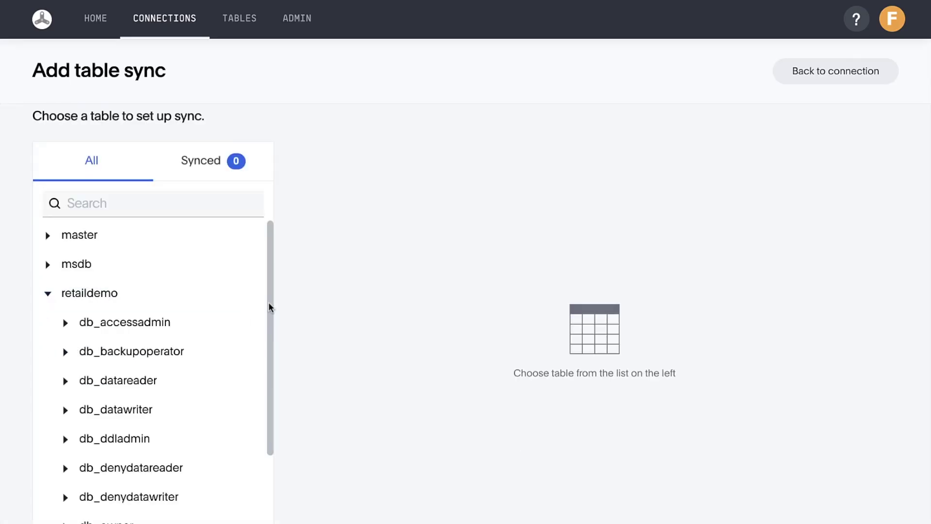
pyautogui.moveTo(269, 307); pyautogui.dragTo(270, 413)
pyautogui.click(229, 429)
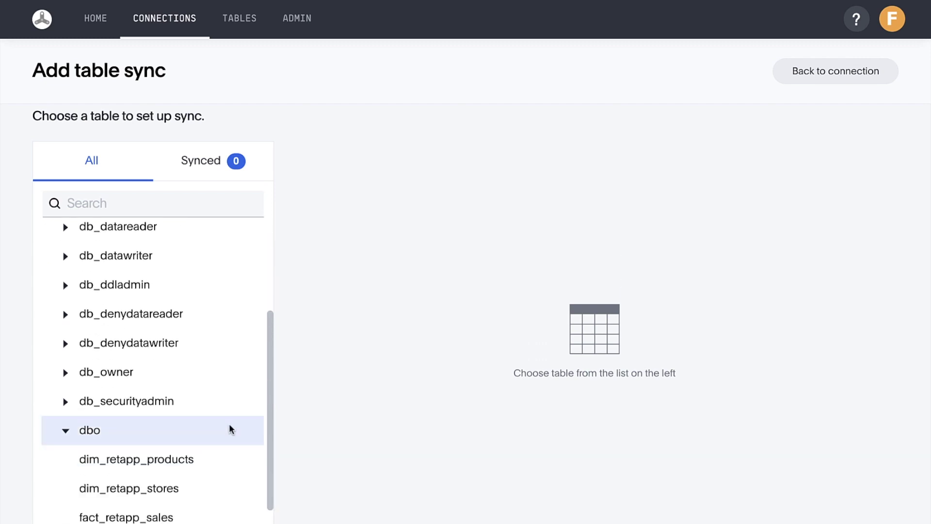
pyautogui.moveTo(271, 424); pyautogui.dragTo(270, 449)
pyautogui.click(227, 419)
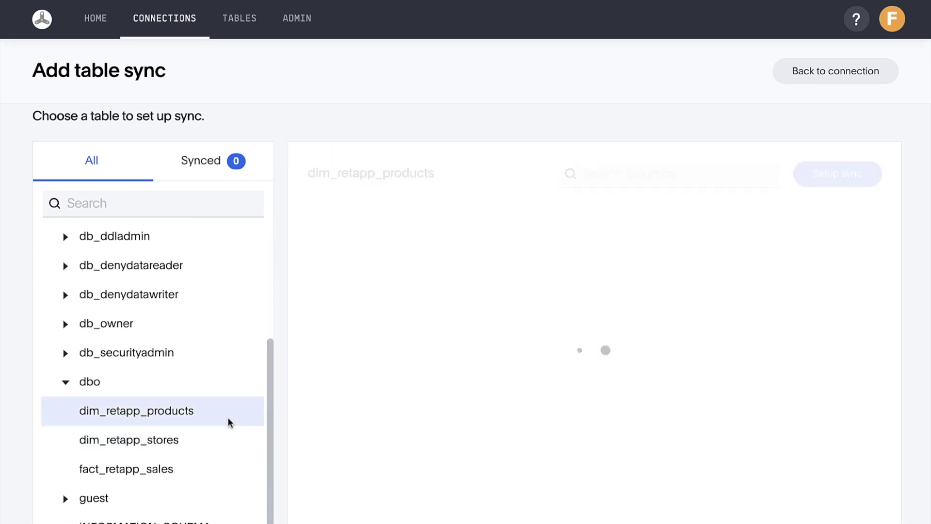
# Step: Begin its daily sync setup, keeping start minute 22, and expand the advanced options
pyautogui.click(806, 180)
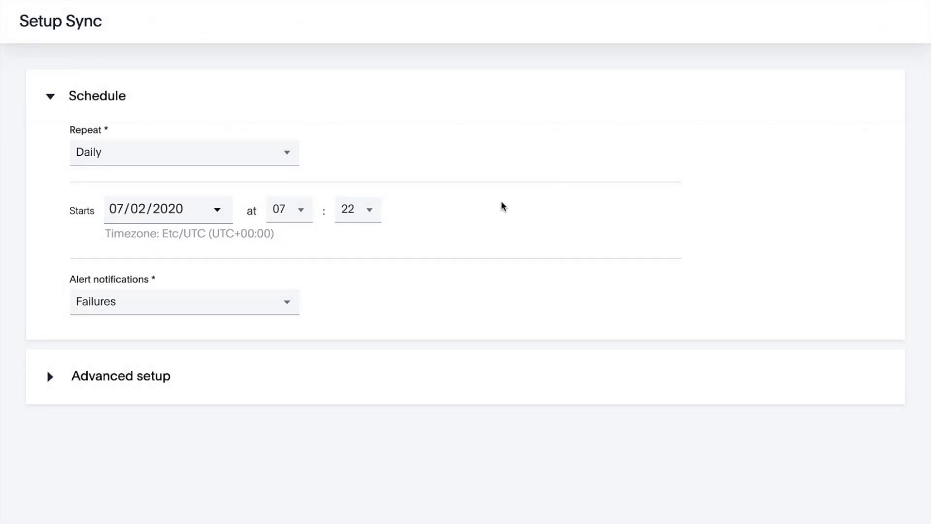
pyautogui.click(373, 216)
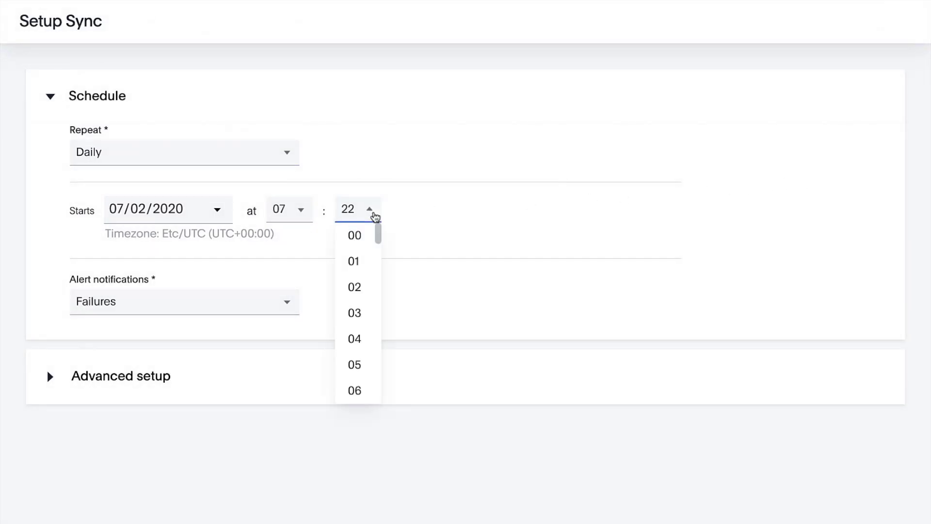
pyautogui.click(373, 215)
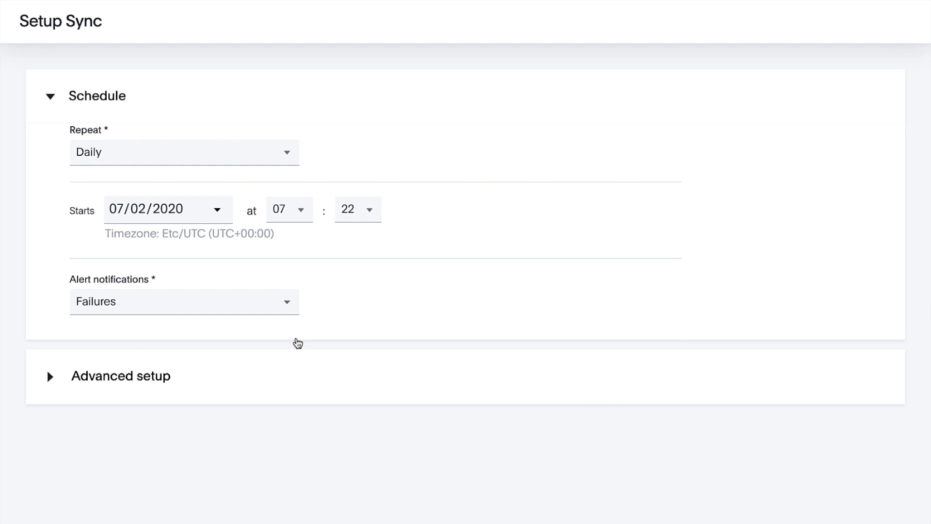
pyautogui.click(279, 374)
pyautogui.scroll(-5, 278, 374)
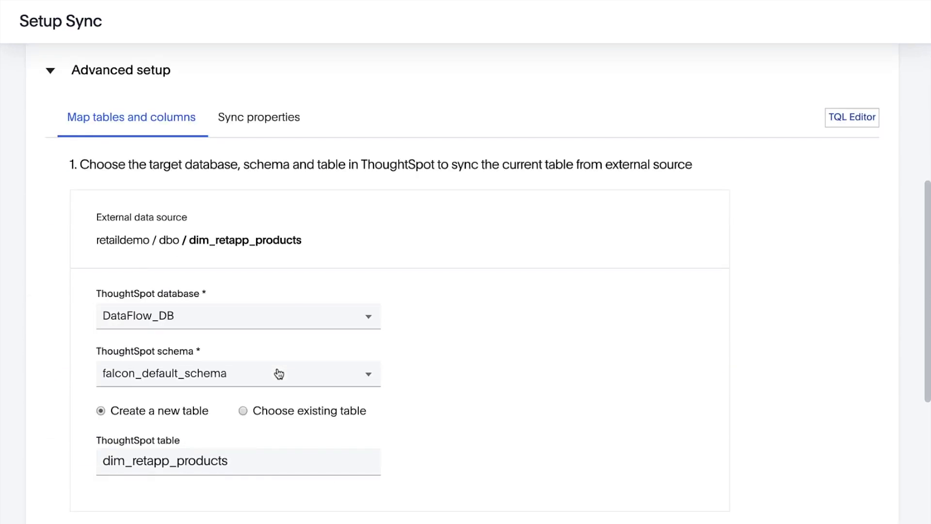
pyautogui.scroll(-2, 278, 374)
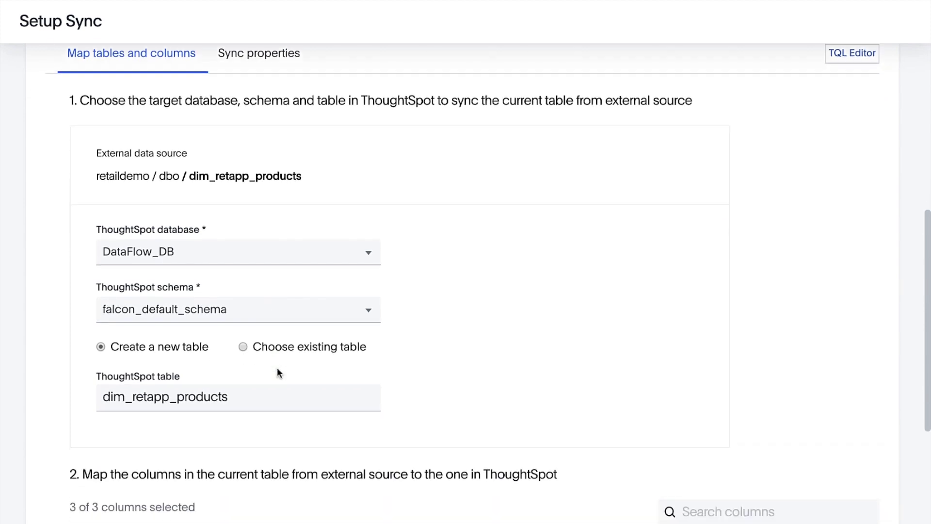
pyautogui.scroll(-3, 279, 374)
pyautogui.scroll(-1, 277, 369)
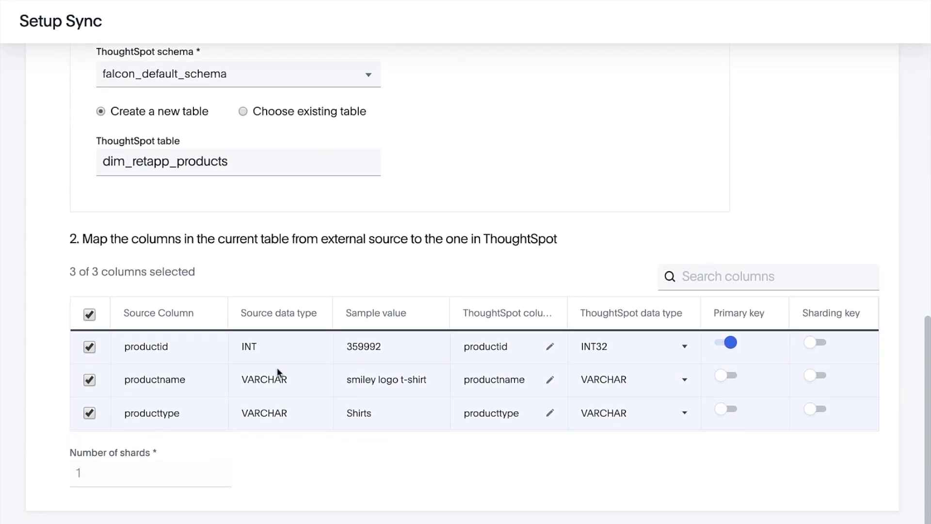
pyautogui.scroll(1, 277, 372)
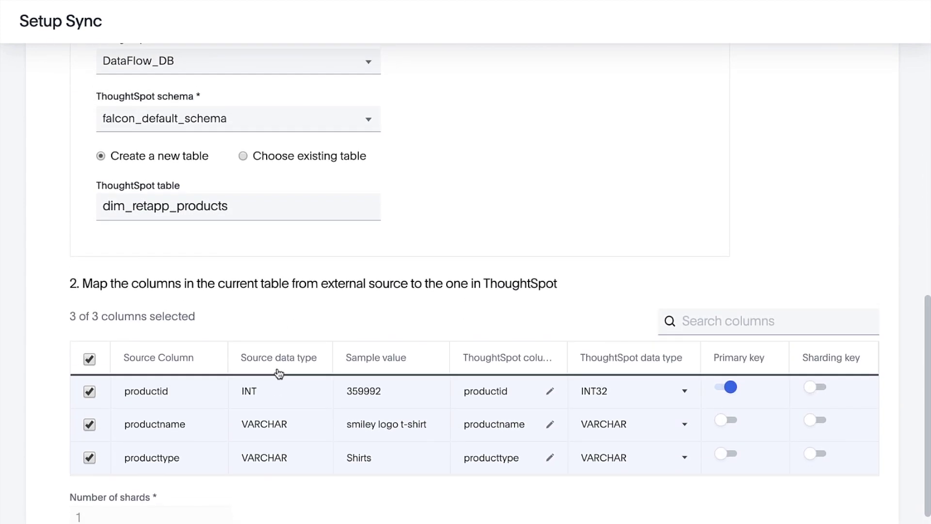
pyautogui.scroll(2, 277, 372)
pyautogui.scroll(3, 277, 367)
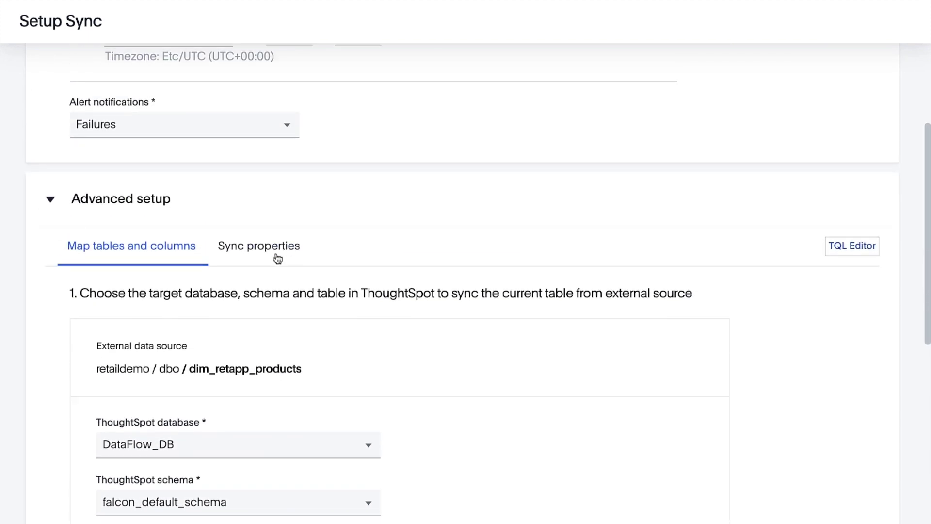
pyautogui.click(276, 248)
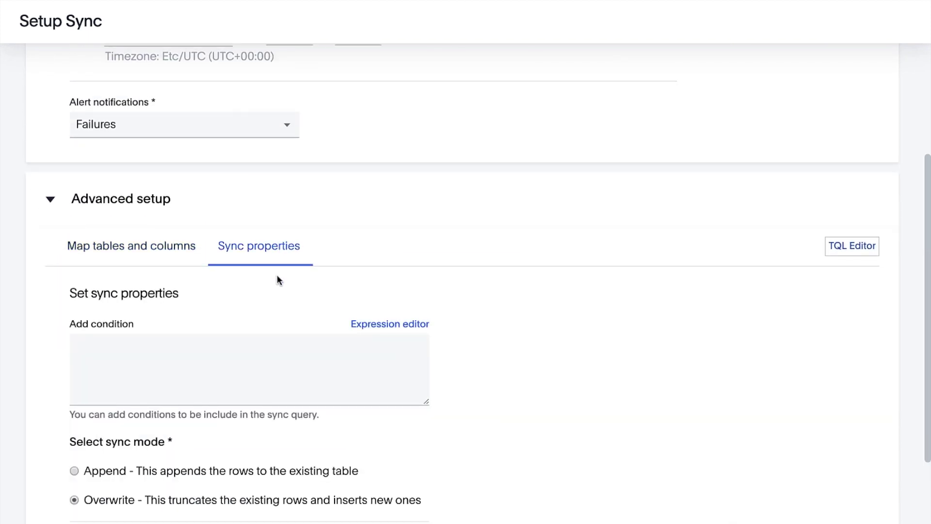
pyautogui.scroll(-1, 277, 277)
pyautogui.scroll(-2, 277, 278)
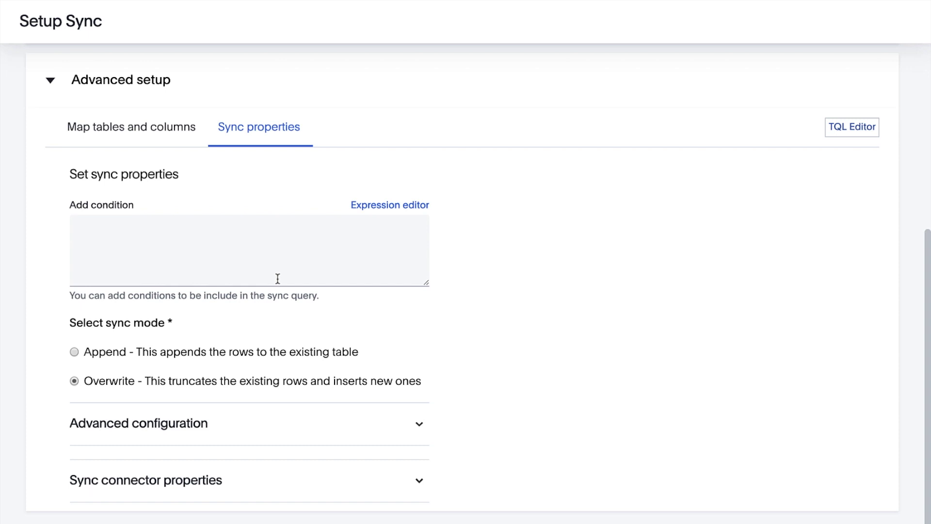
pyautogui.scroll(-2, 362, 372)
# Step: Save the sync setup and run the sync immediately
pyautogui.click(528, 502)
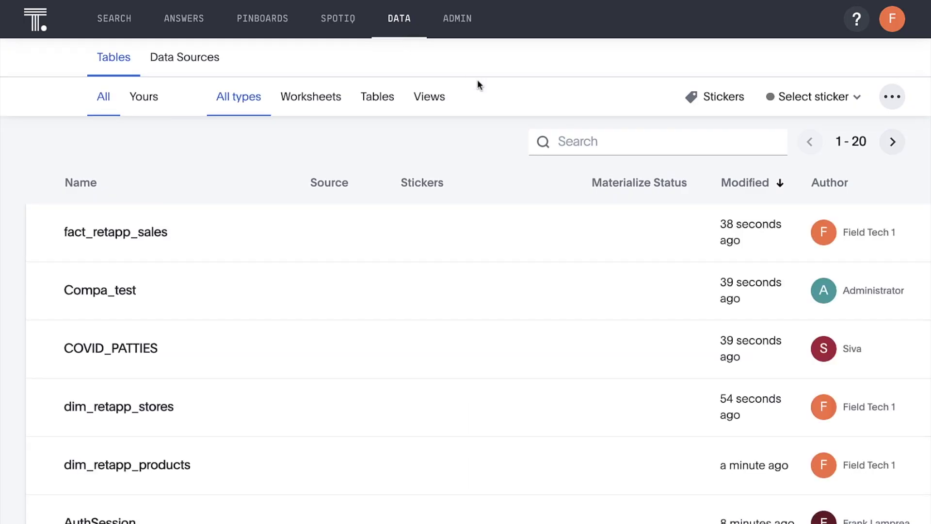
# Step: Search the ThoughtSpot Data tables list for 'retapp'
pyautogui.click(577, 141)
pyautogui.write('retapp')
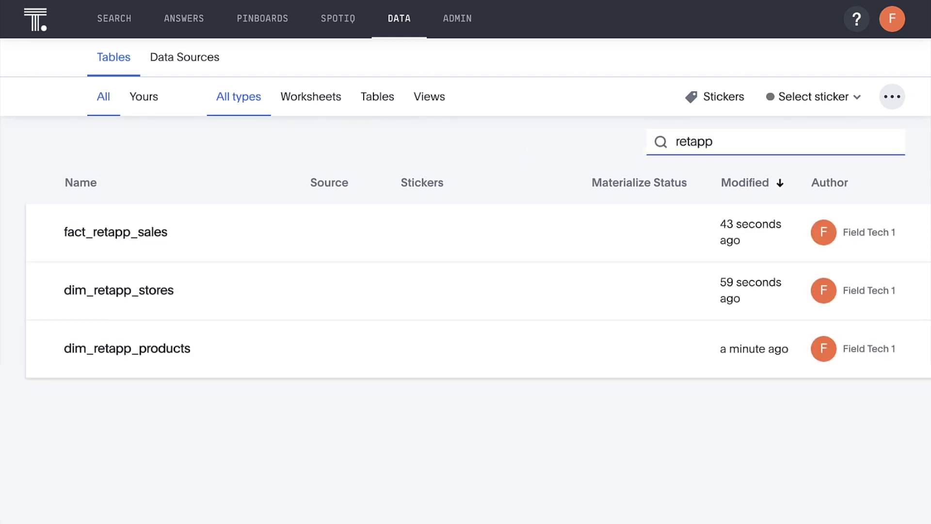